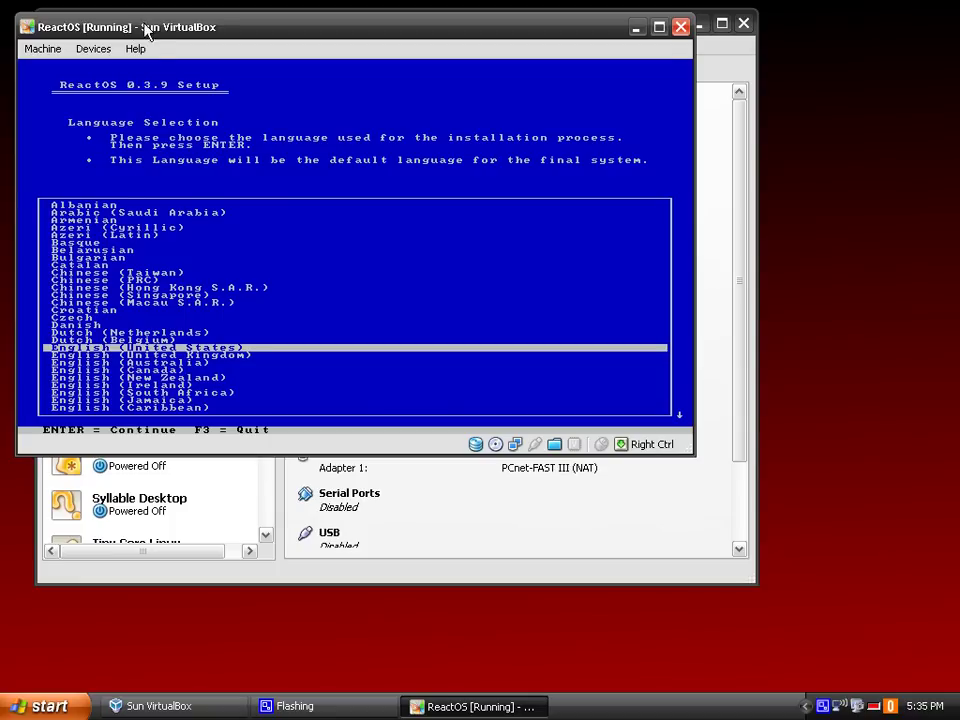
# Step: Choose English (United States) as the installation language and continue ReactOS Setup to the partition list
pyautogui.moveTo(145, 30); pyautogui.dragTo(254, 65)
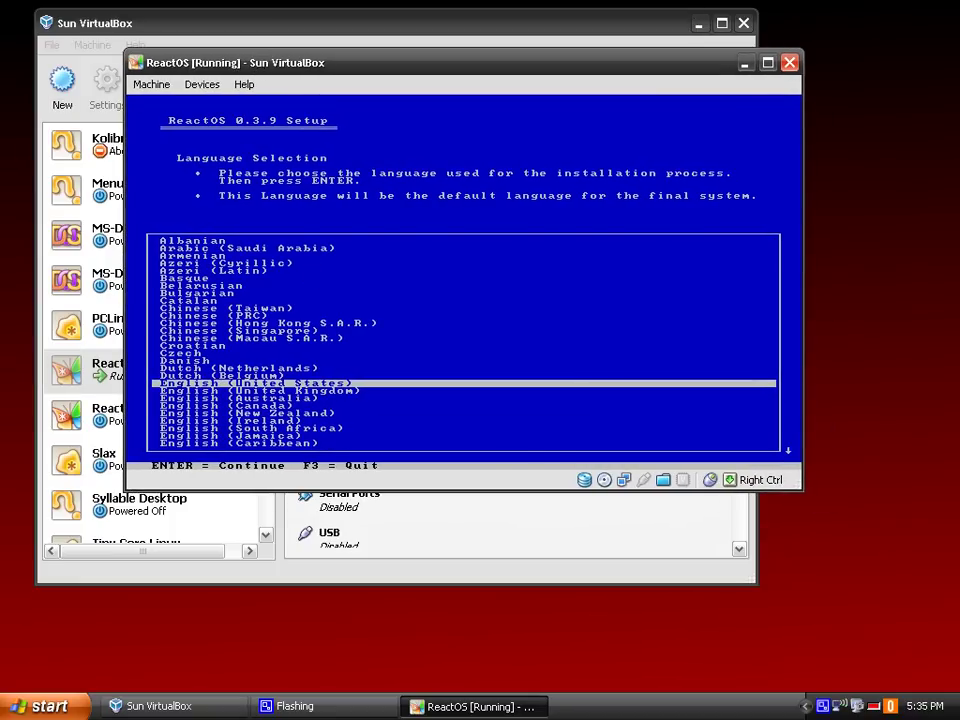
pyautogui.press('Return')
pyautogui.press('Return')
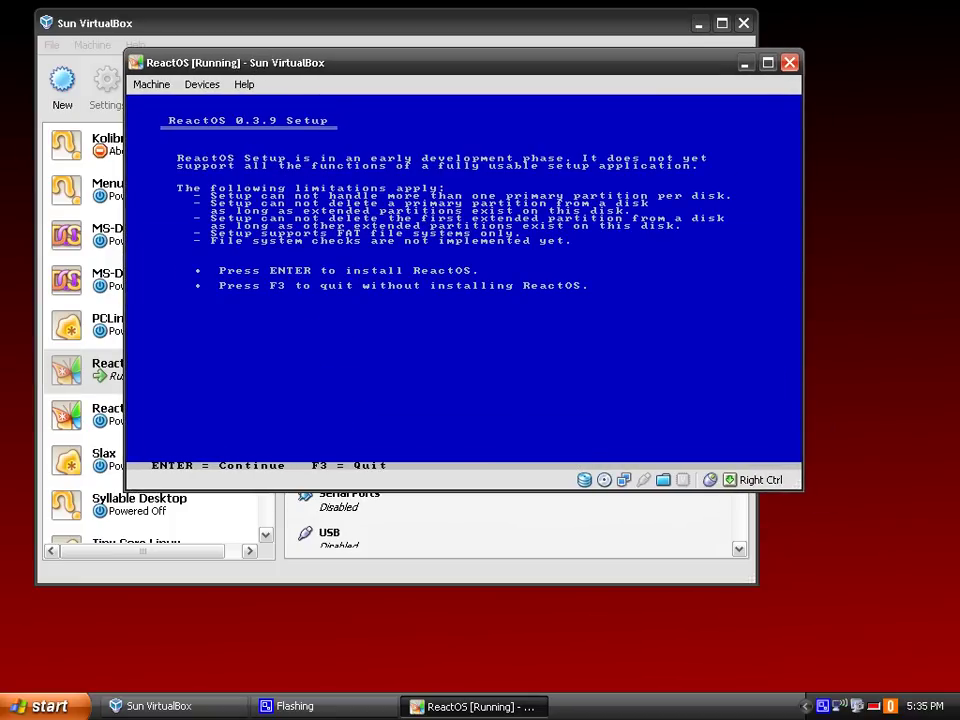
pyautogui.press('Return')
pyautogui.press('Return')
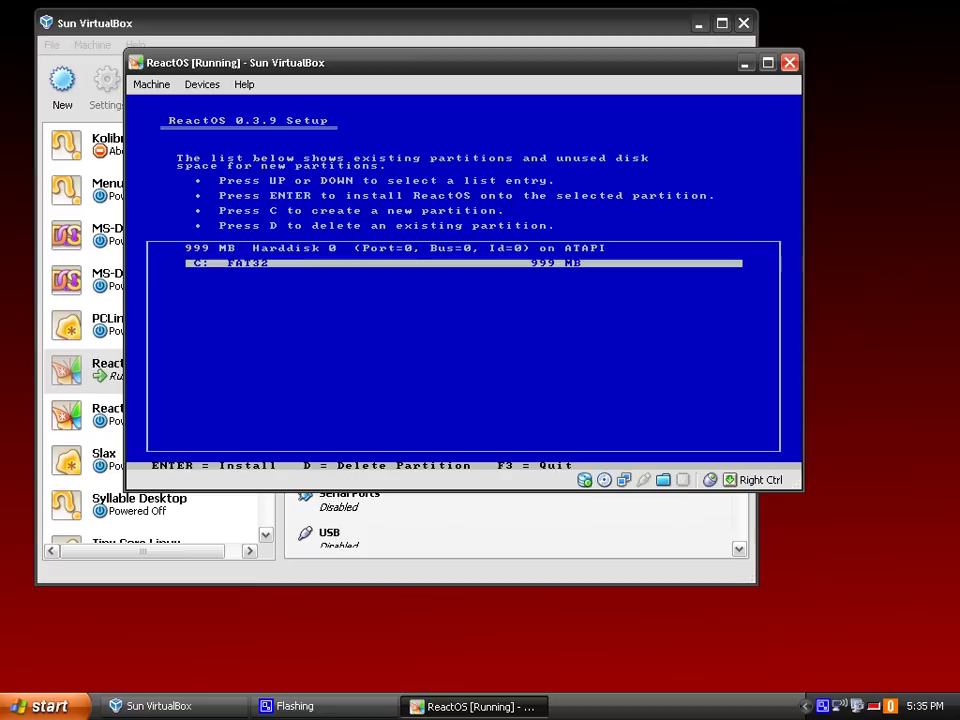
# Step: Select the 999 MB C: partition as the installation target and format it with the FAT file system
pyautogui.press('Return')
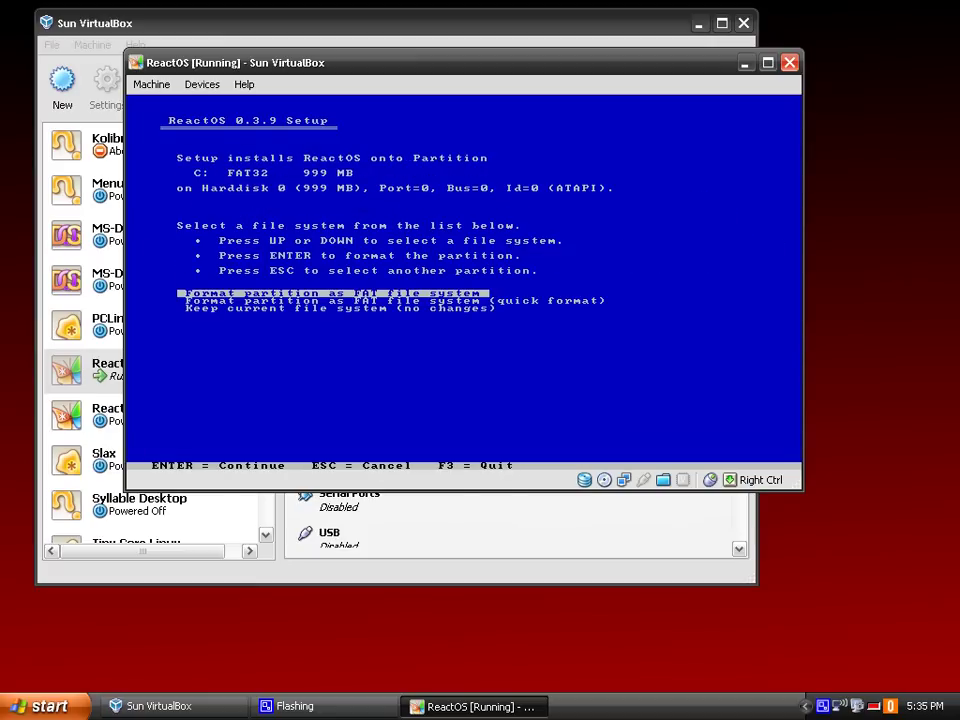
pyautogui.press('Return')
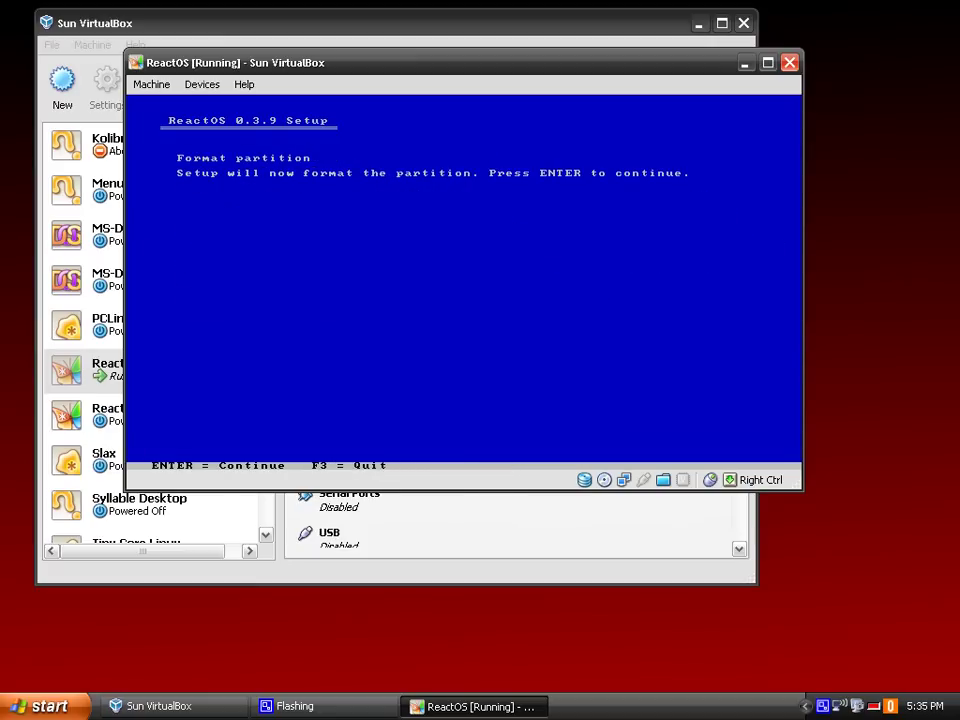
pyautogui.press('Return')
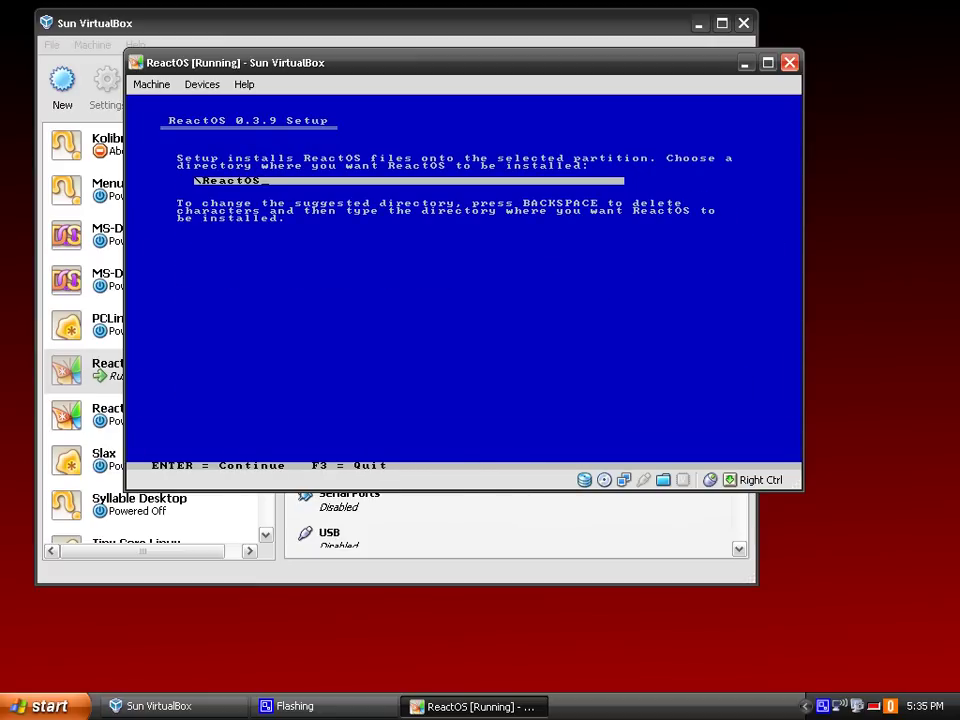
# Step: Install the files into the \ReactOS directory and put the bootloader on the hard disk (MBR)
pyautogui.press('Return')
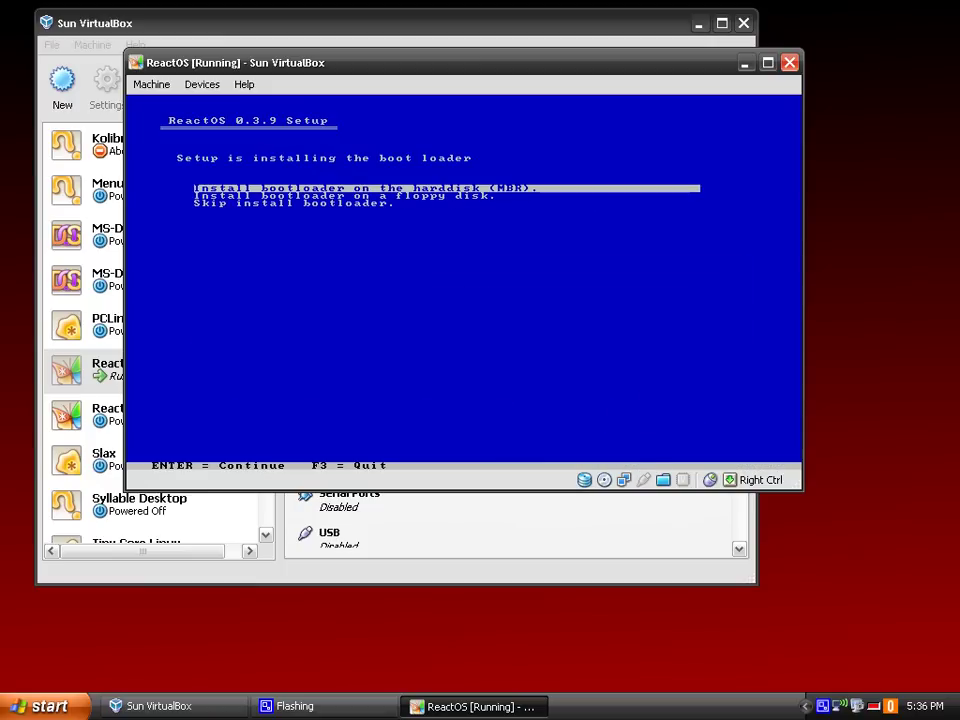
pyautogui.press('Return')
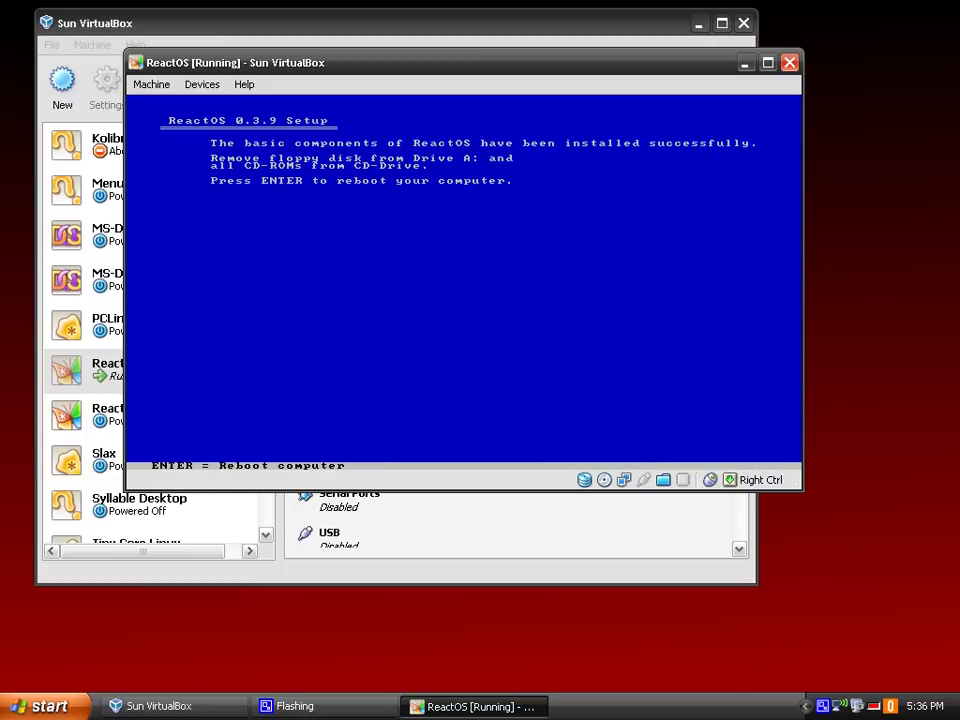
# Step: Unmount the virtual machine's CD/DVD-ROM, then reboot it and start the standard ReactOS boot entry
pyautogui.press('Control_R')
pyautogui.click(200, 84)
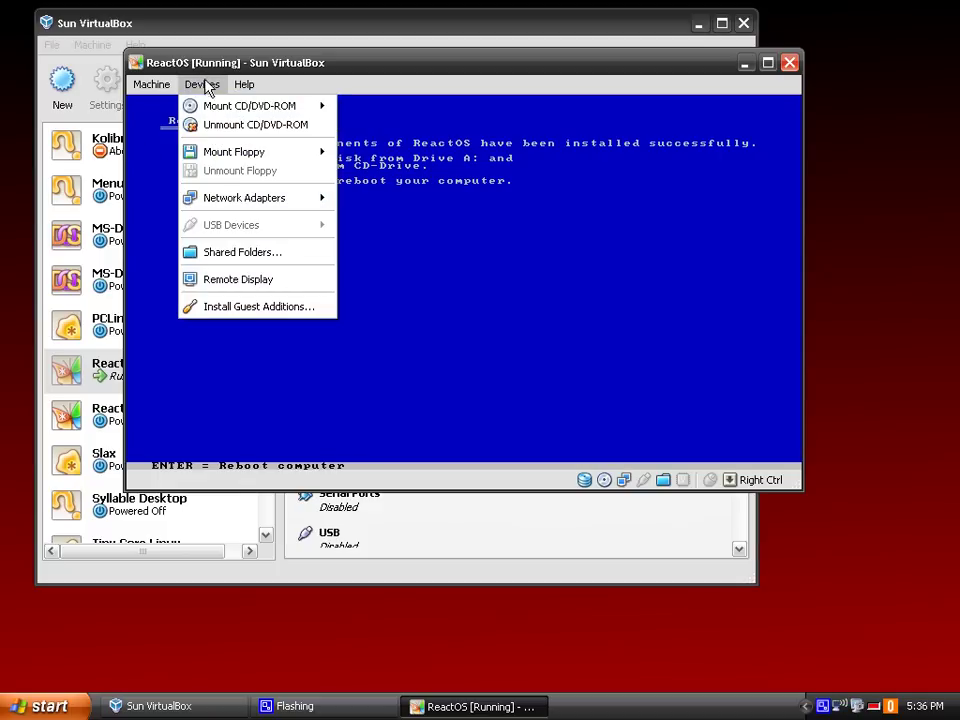
pyautogui.click(224, 134)
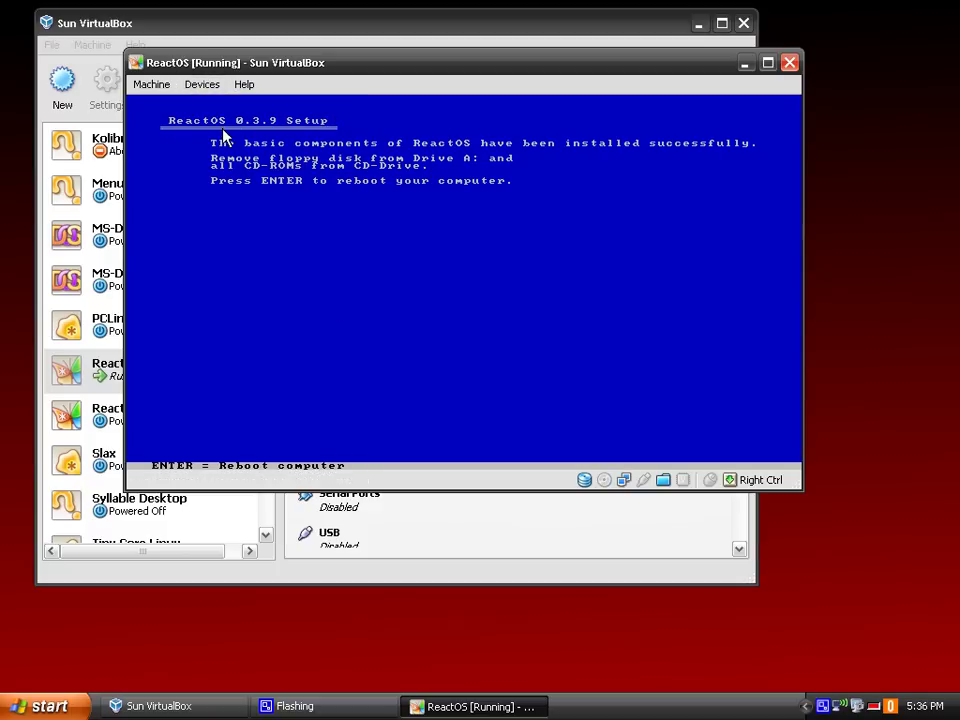
pyautogui.click(296, 225)
pyautogui.press('Return')
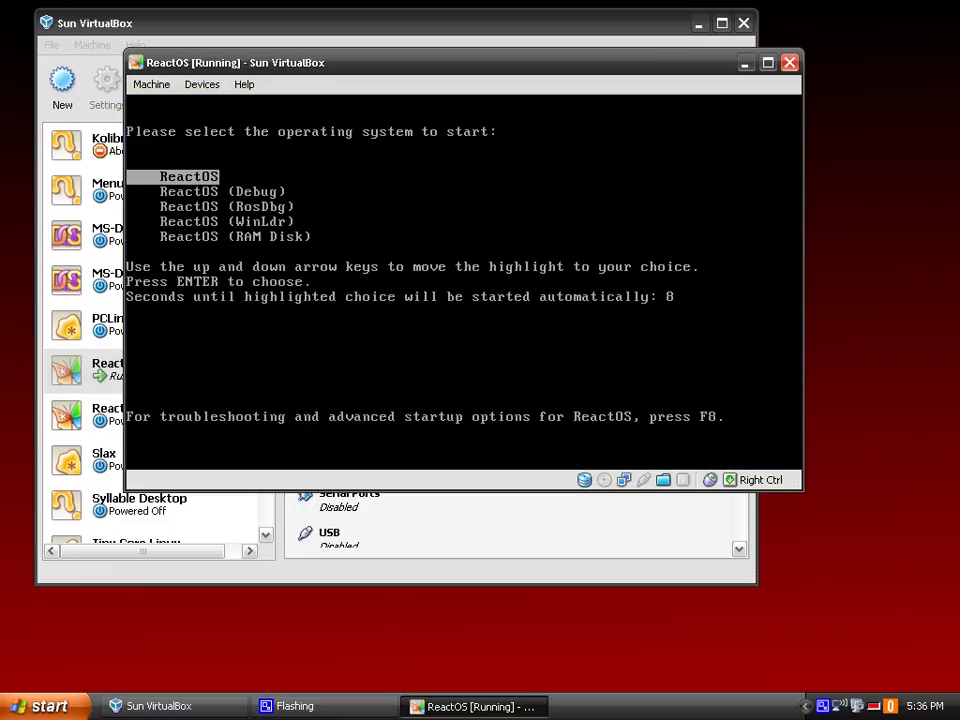
pyautogui.press('Return')
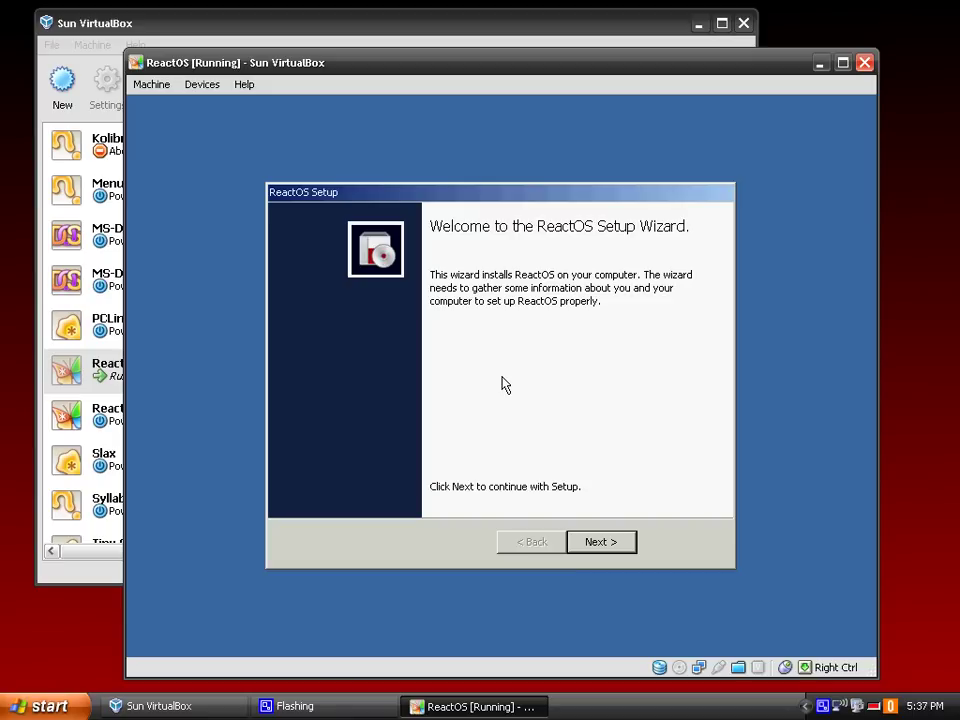
# Step: Pass the welcome and acknowledgements pages of the Setup Wizard and enter the owner's name, leaving the organization blank
pyautogui.press('Return')
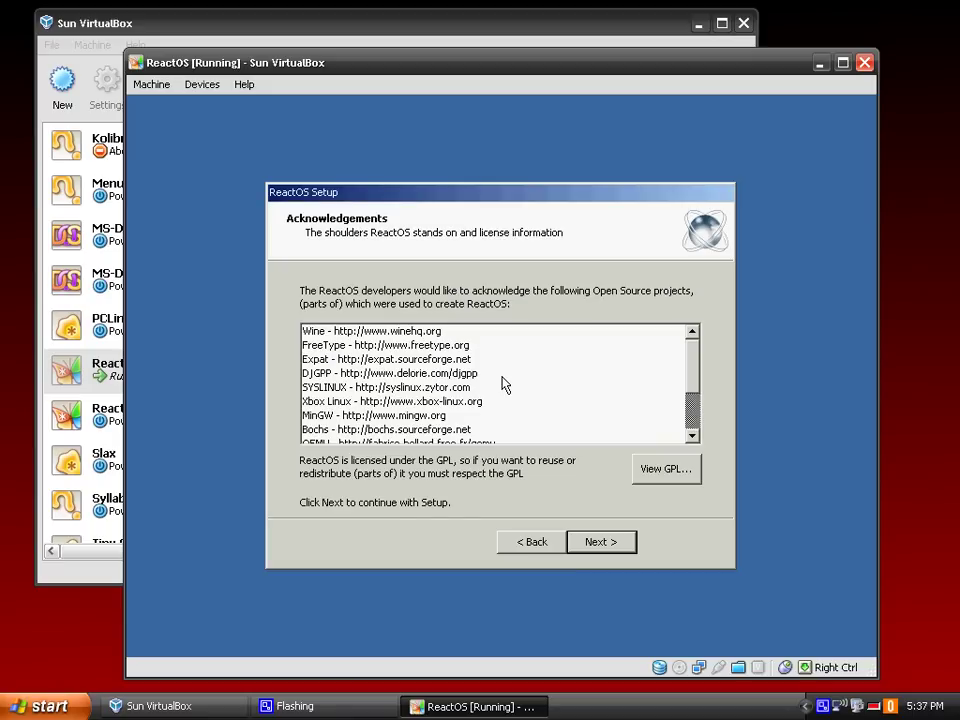
pyautogui.press('Return')
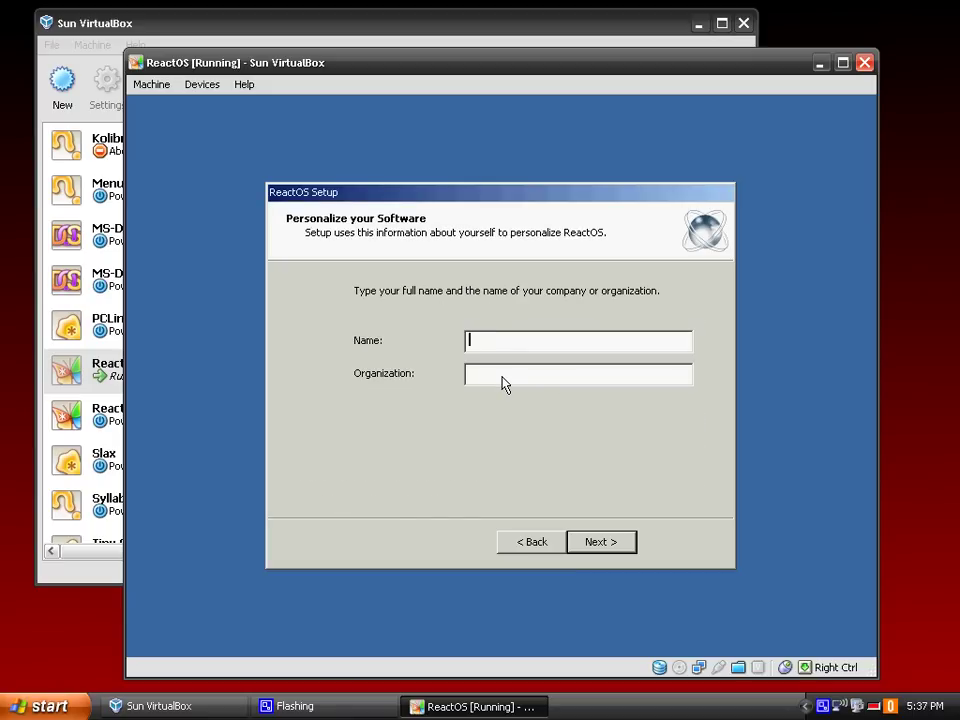
pyautogui.write('MadDawg')
pyautogui.press('Return')
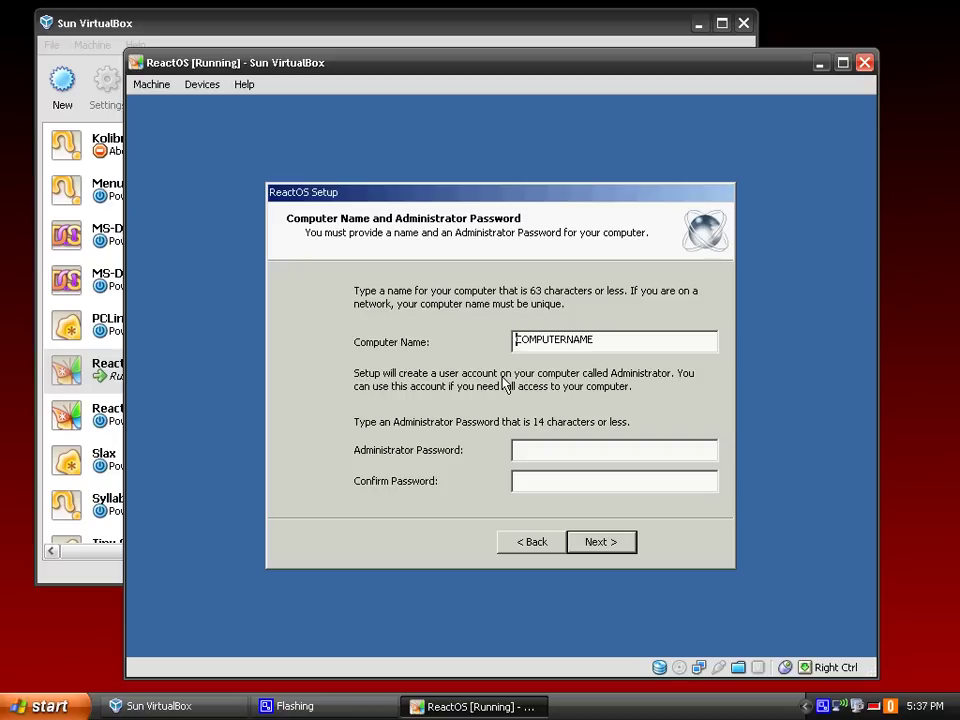
# Step: Set the computer name to MADDAWGROSVM and continue with the administrator password left blank
pyautogui.click(621, 340)
pyautogui.moveTo(621, 340); pyautogui.dragTo(476, 330)
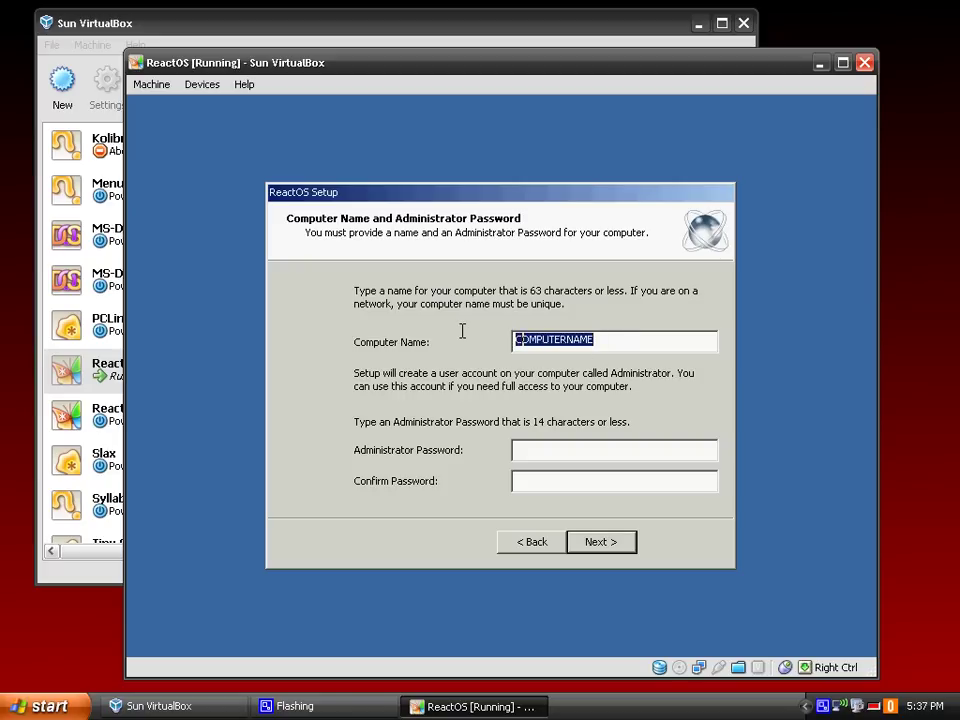
pyautogui.write('MADDAW')
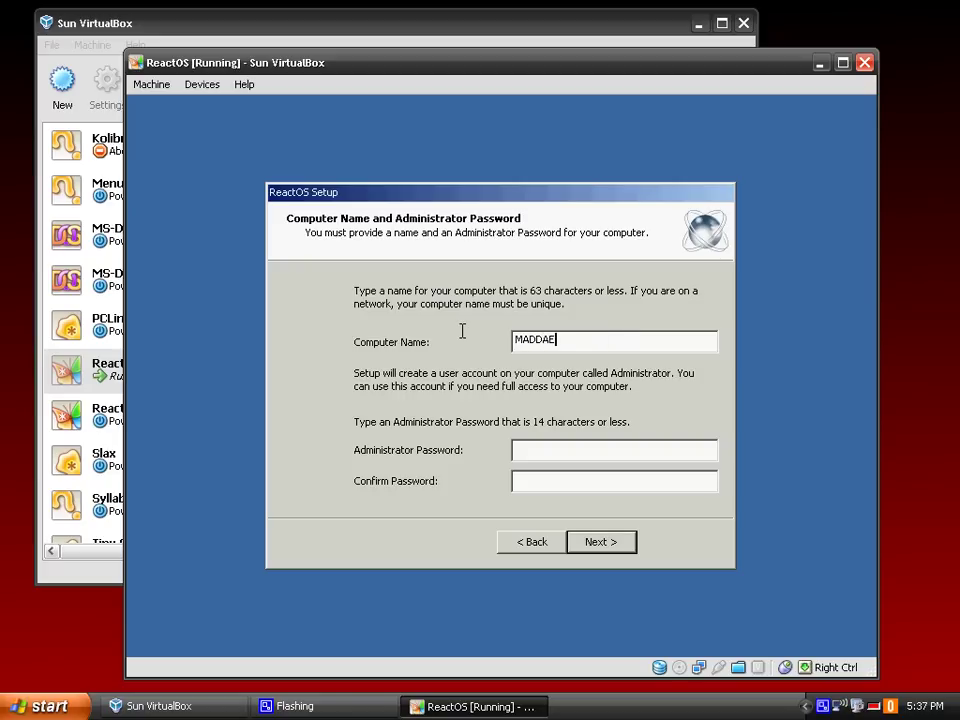
pyautogui.write('GROSVM')
pyautogui.press('Return')
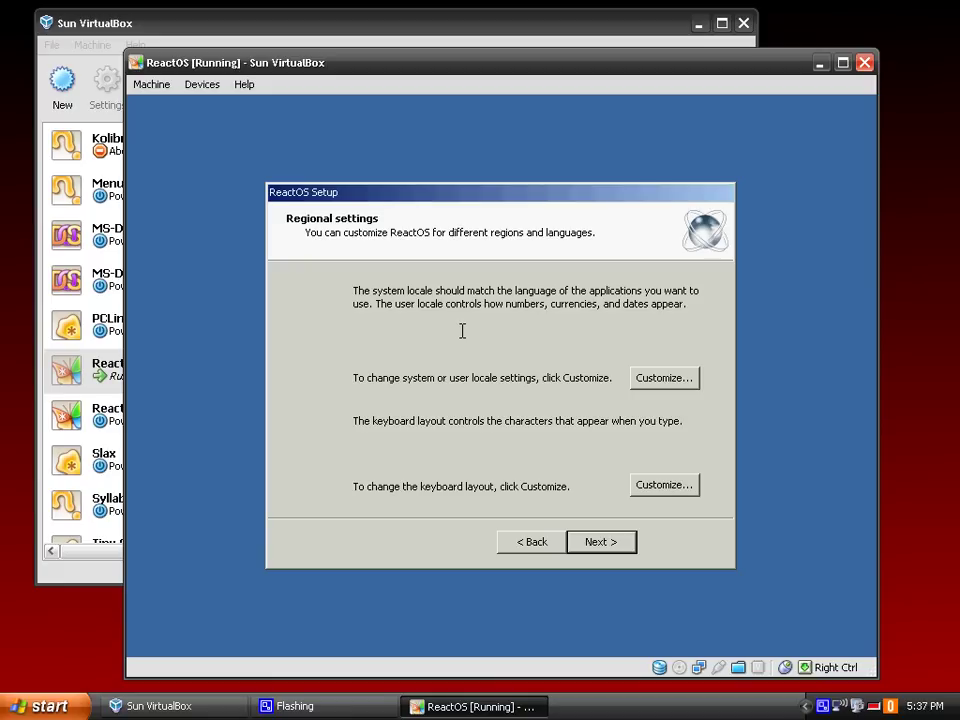
# Step: Accept the default regional settings and set the timezone to (GMT-06:00) Central Time (US & Canada)
pyautogui.press('Return')
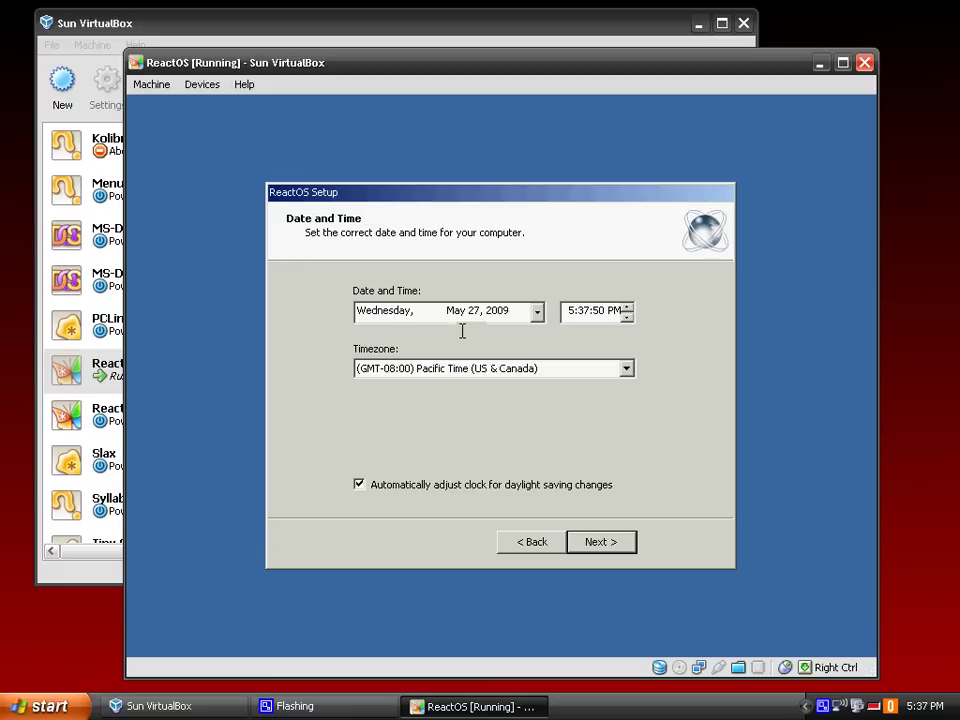
pyautogui.click(480, 369)
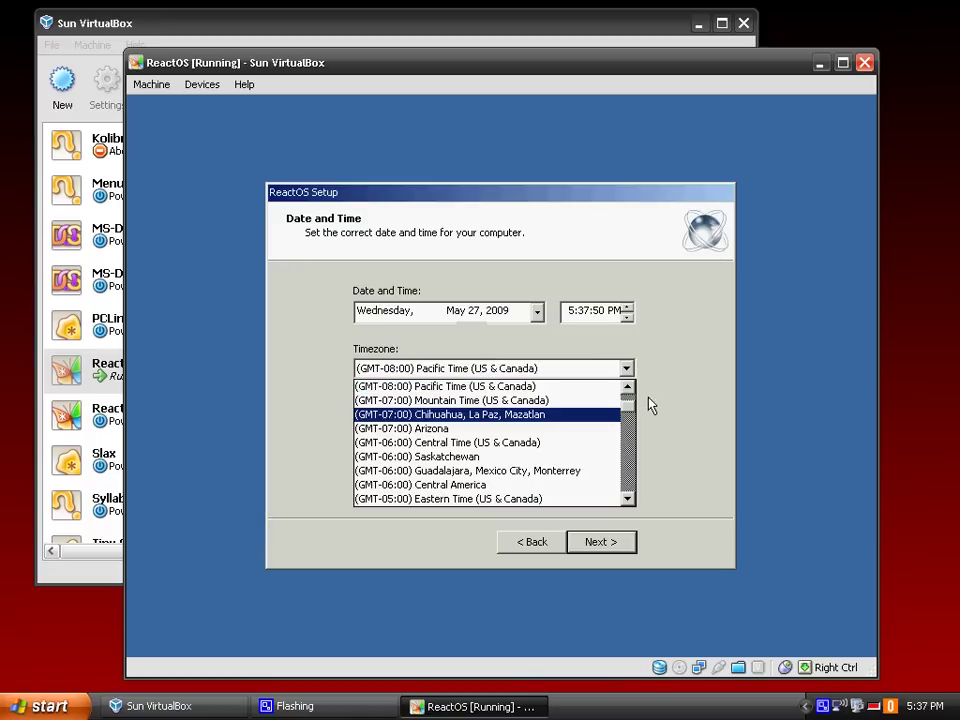
pyautogui.click(539, 445)
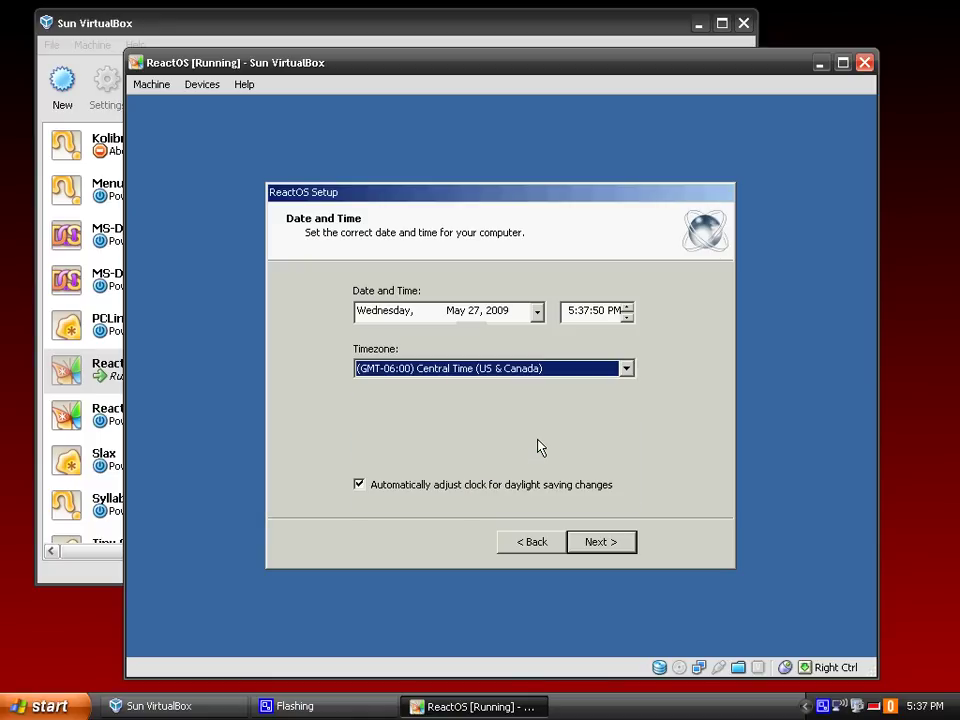
pyautogui.press('Return')
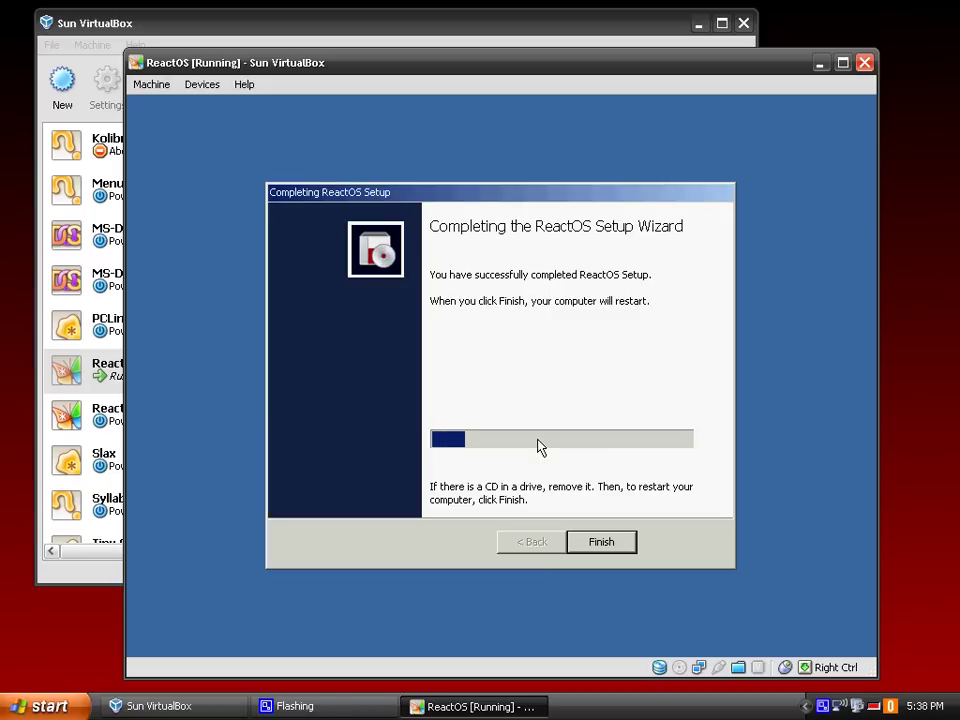
# Step: Finish the Setup Wizard to restart the virtual machine and boot the standard ReactOS entry
pyautogui.press('Return')
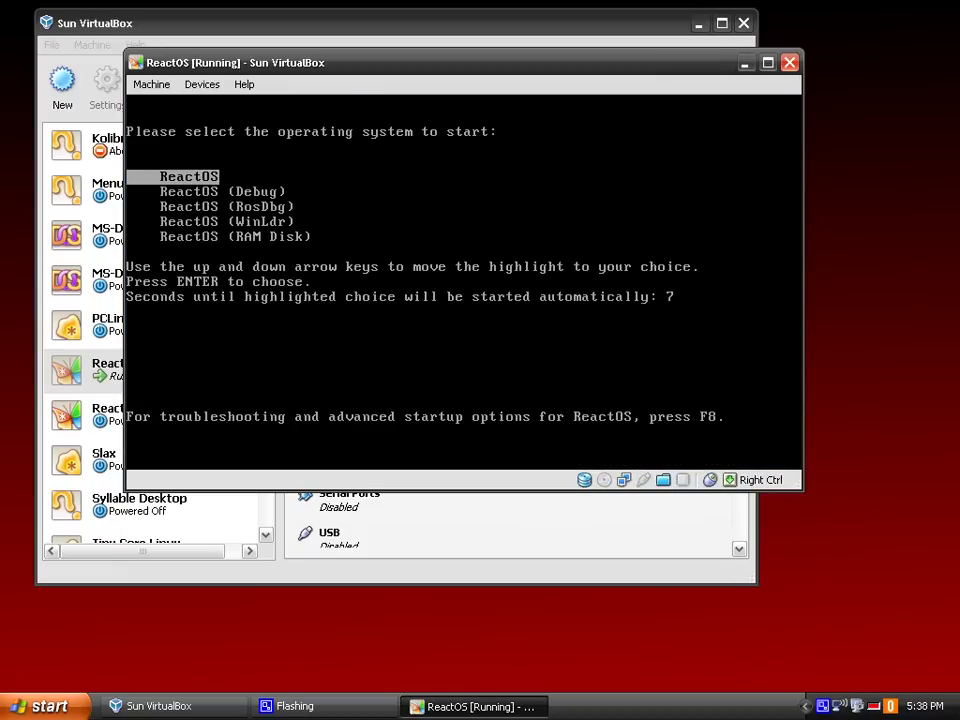
pyautogui.press('Return')
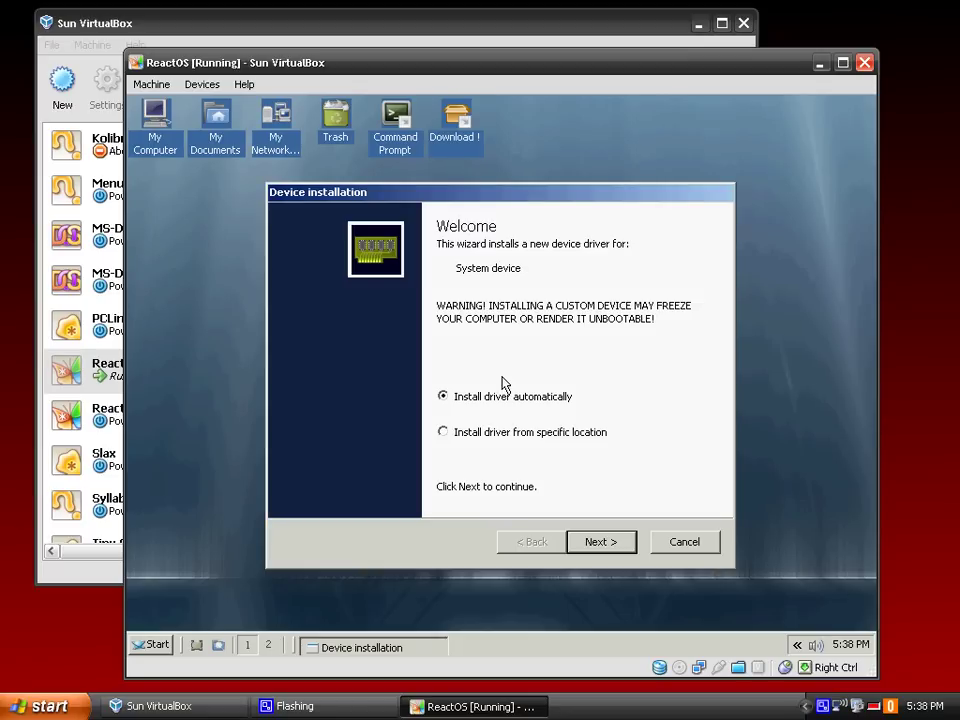
# Step: Try to install the System device driver automatically, then close the Device installation wizard and release input from the virtual machine
pyautogui.press('Return')
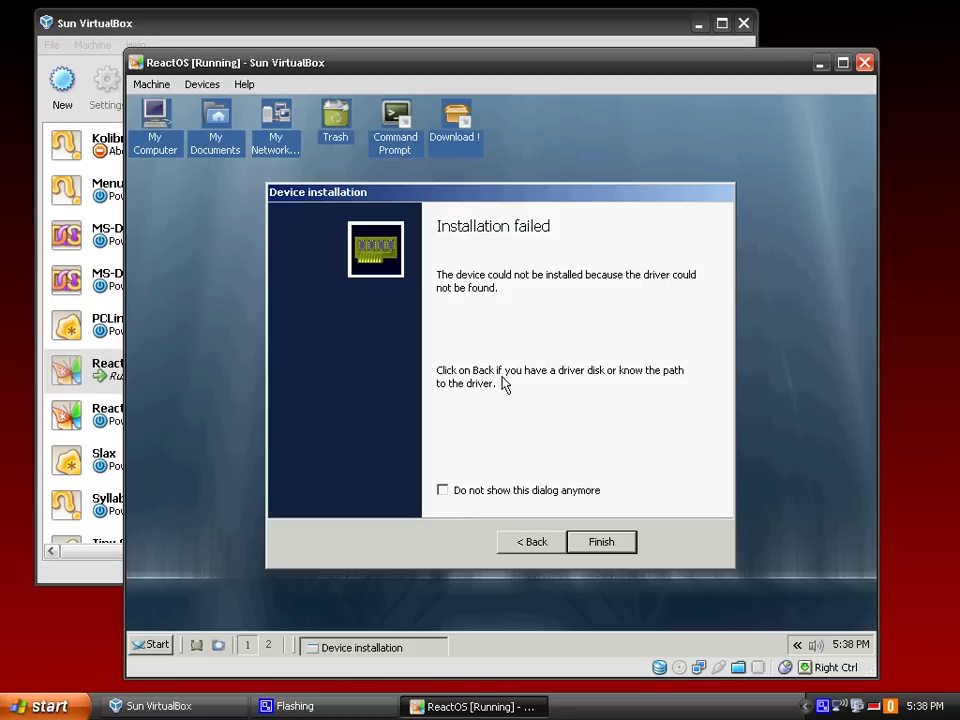
pyautogui.press('Return')
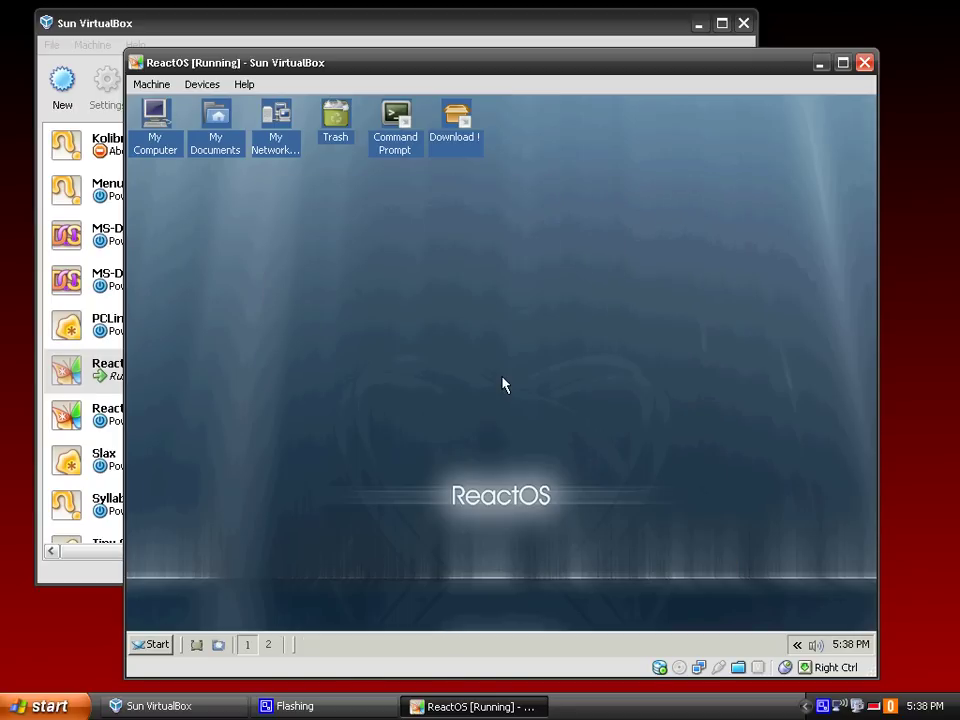
pyautogui.press('Control_R')
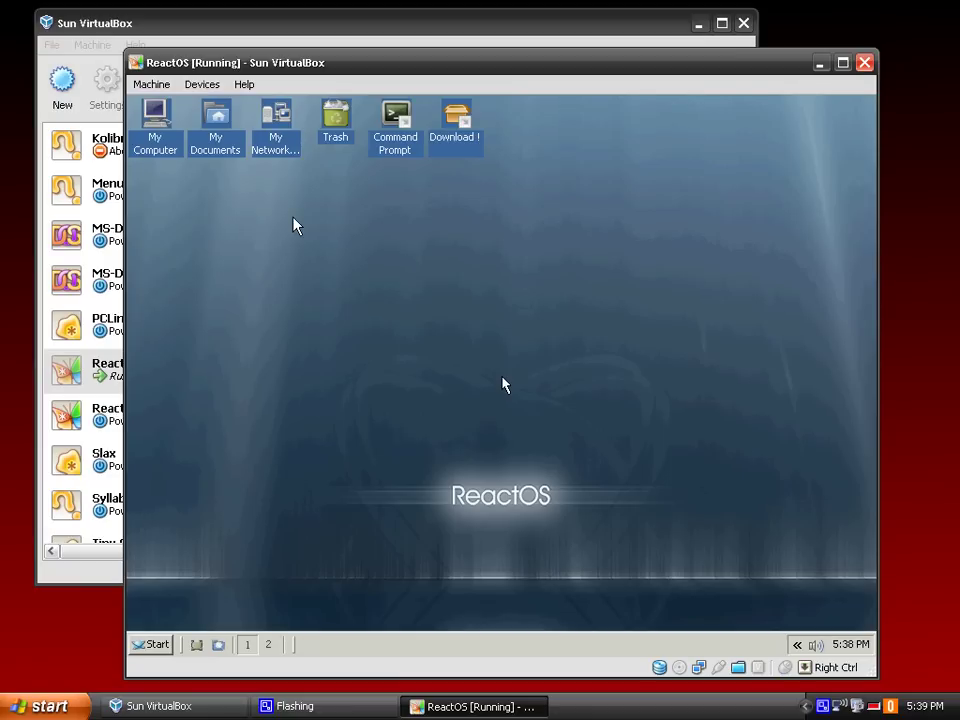